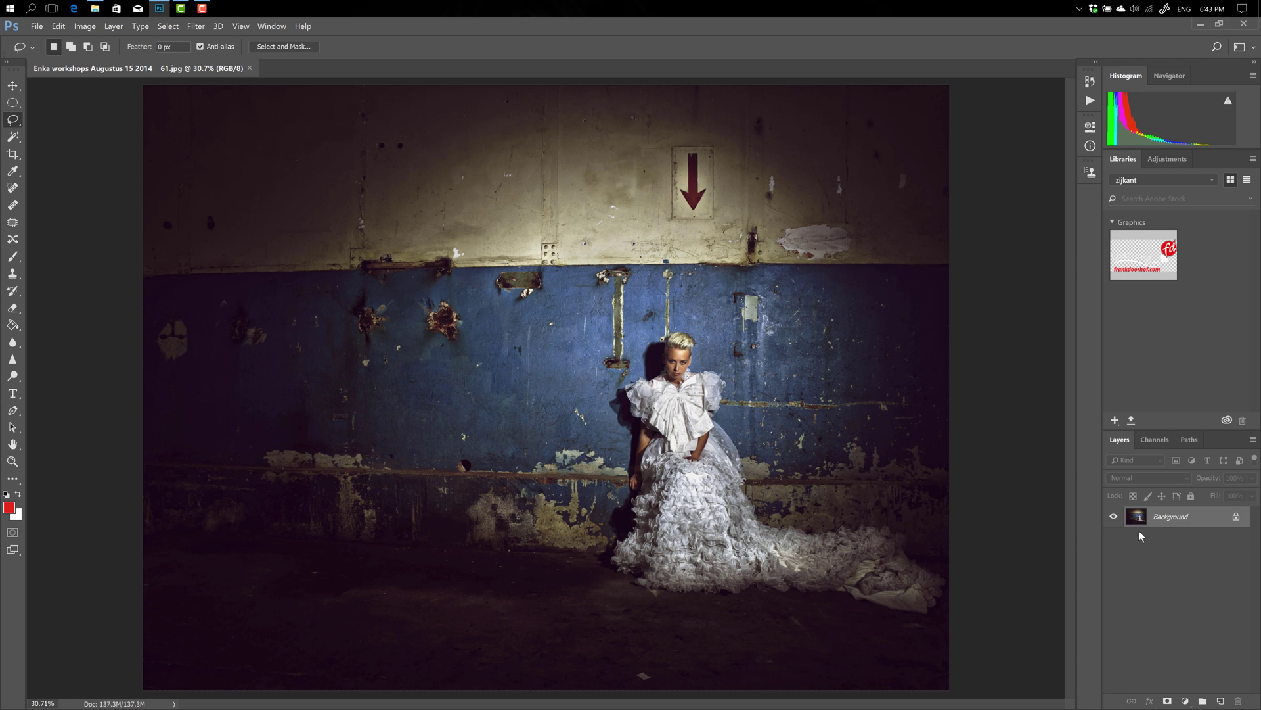
# Duplicate the background layer and boost the copy's saturation with Hue/Saturation
pyautogui.moveTo(1135, 521); pyautogui.dragTo(1220, 701)
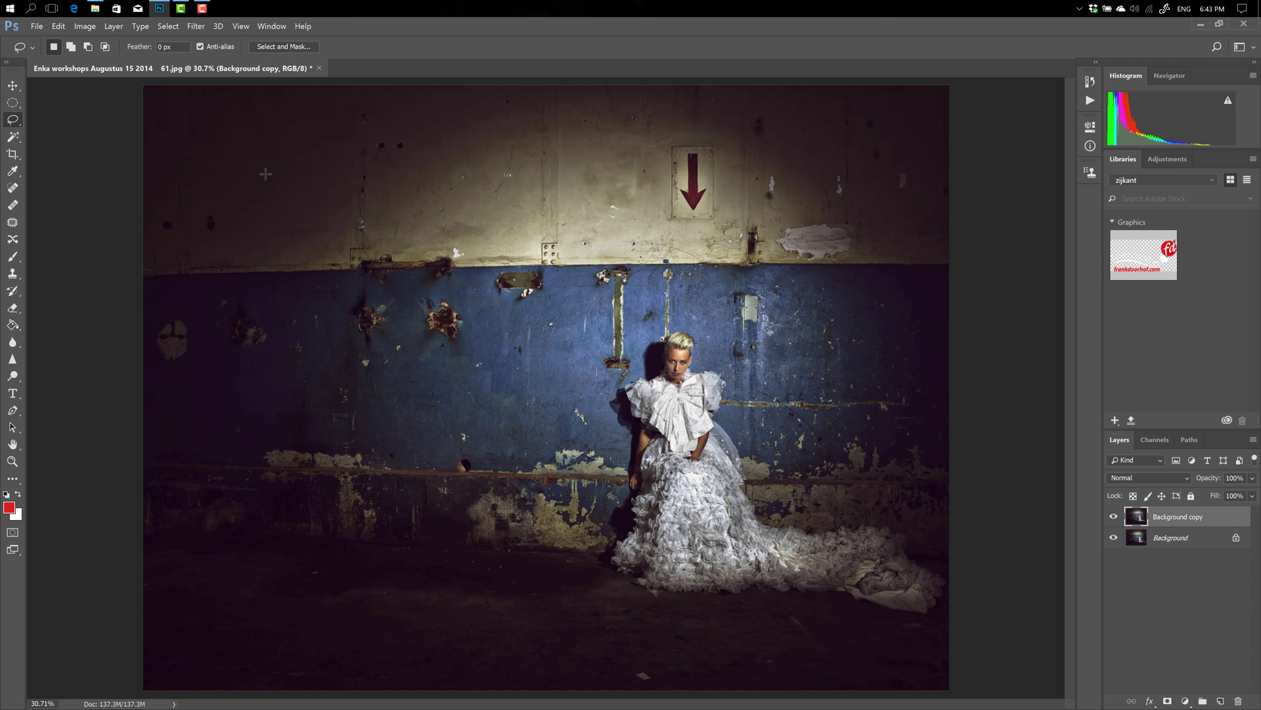
pyautogui.click(85, 26)
pyautogui.moveTo(98, 54)
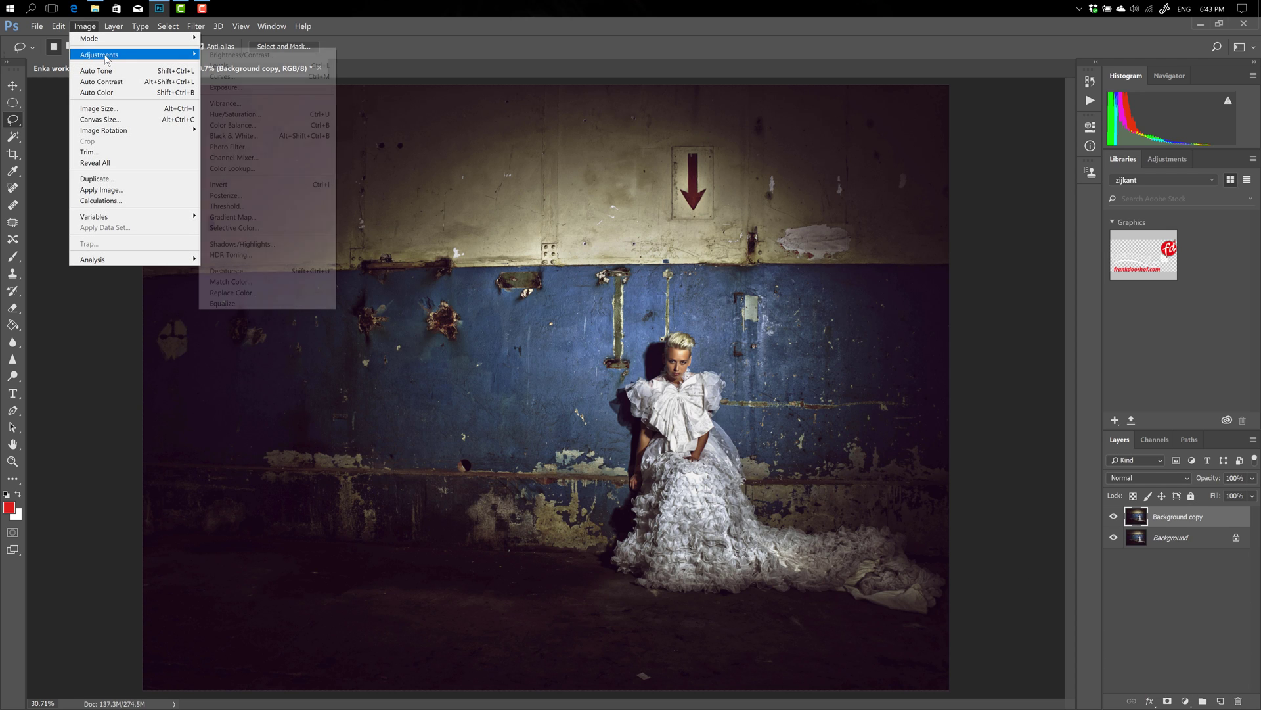
pyautogui.click(255, 114)
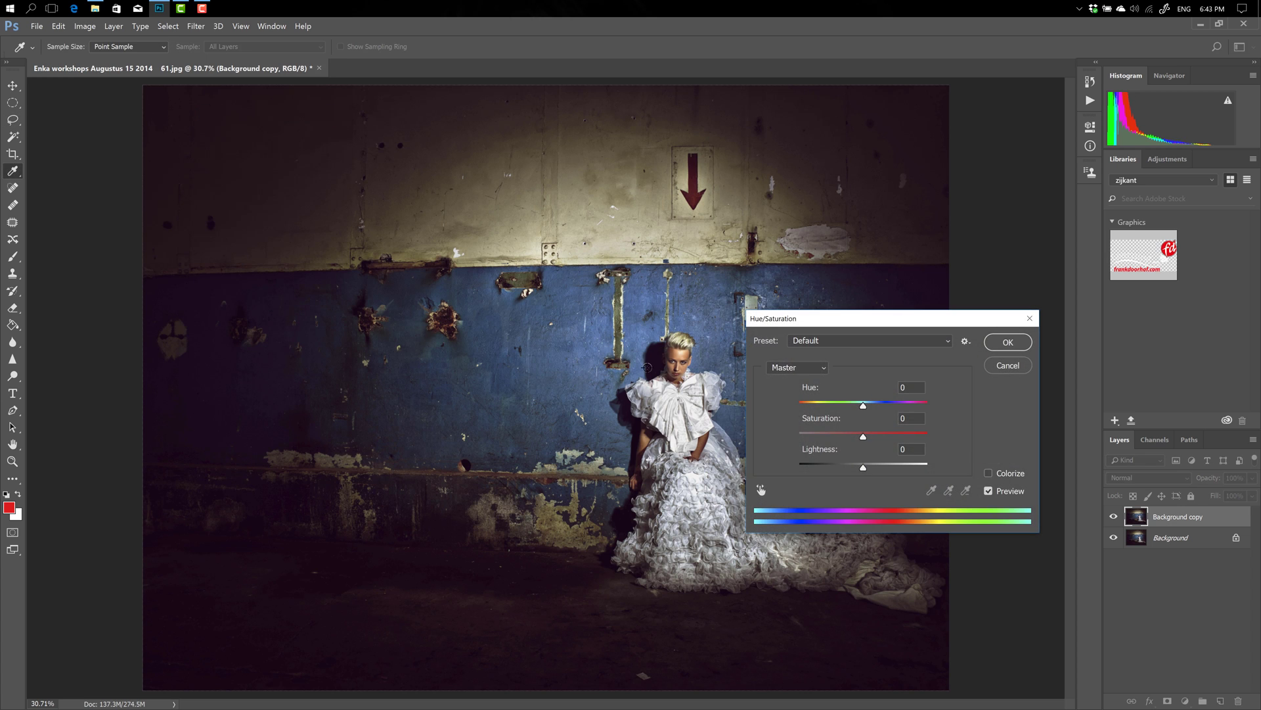
pyautogui.moveTo(853, 324); pyautogui.dragTo(865, 204)
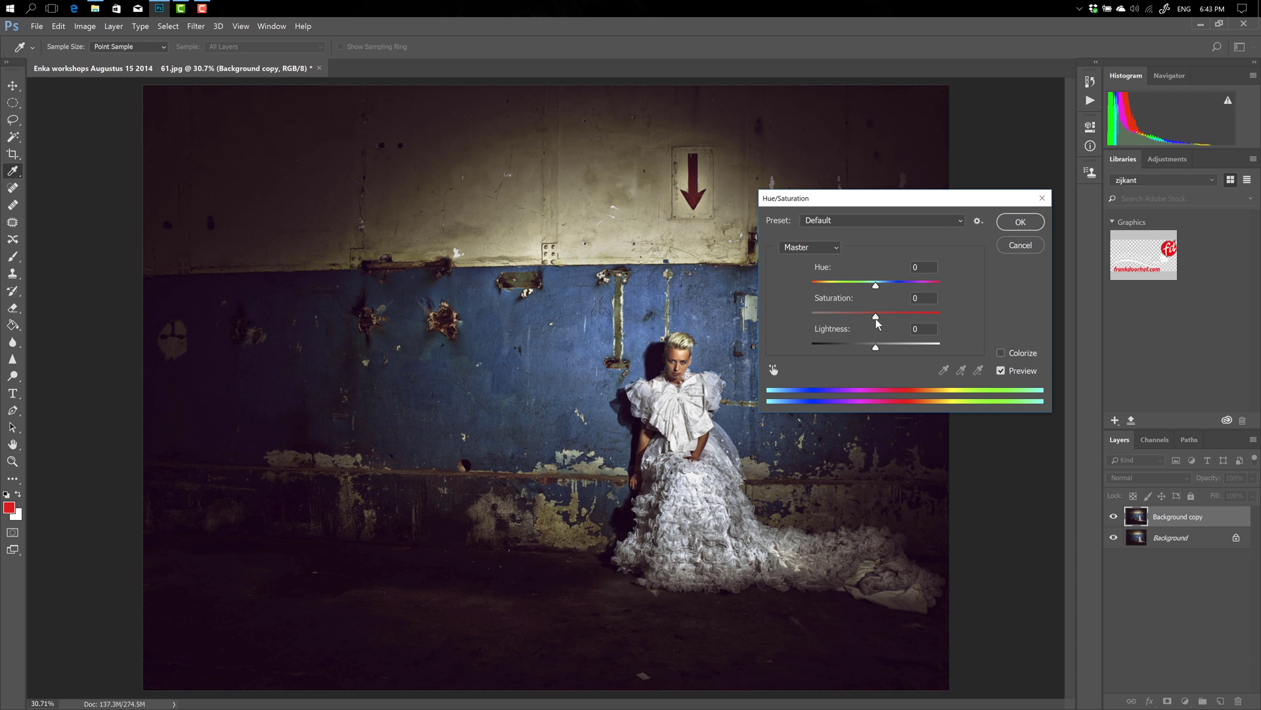
pyautogui.moveTo(876, 317); pyautogui.dragTo(908, 314)
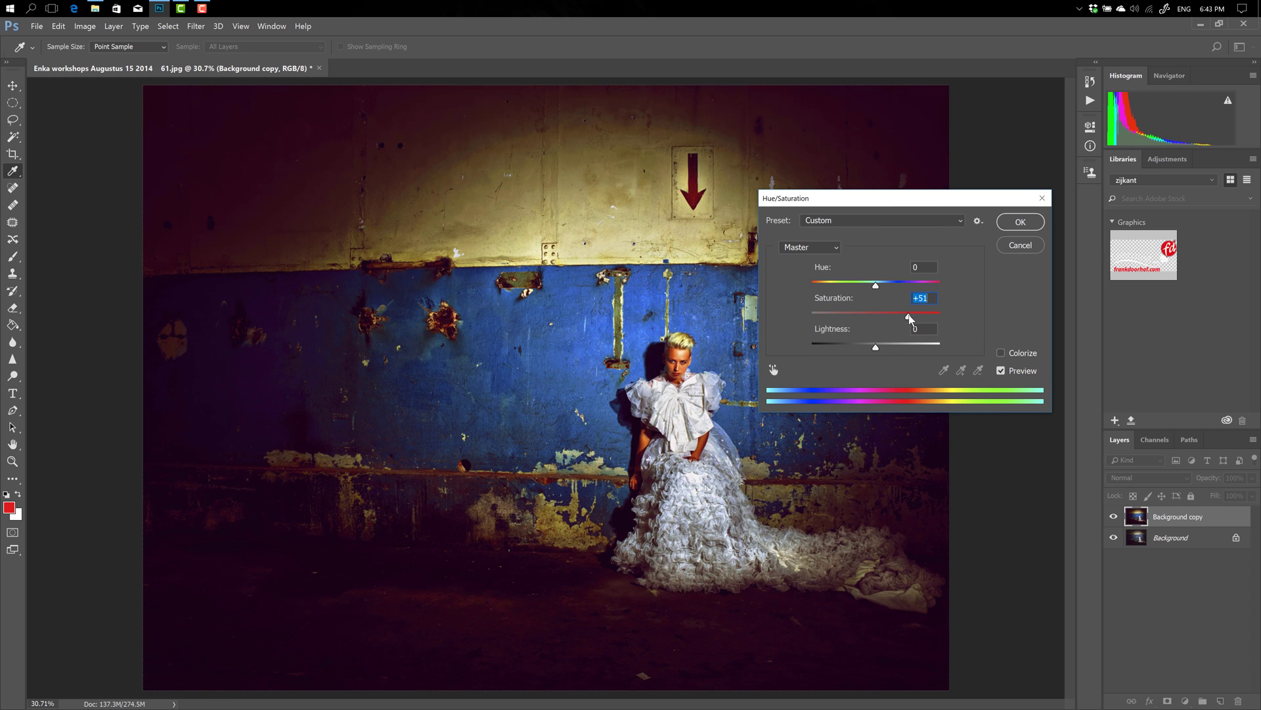
pyautogui.click(1019, 225)
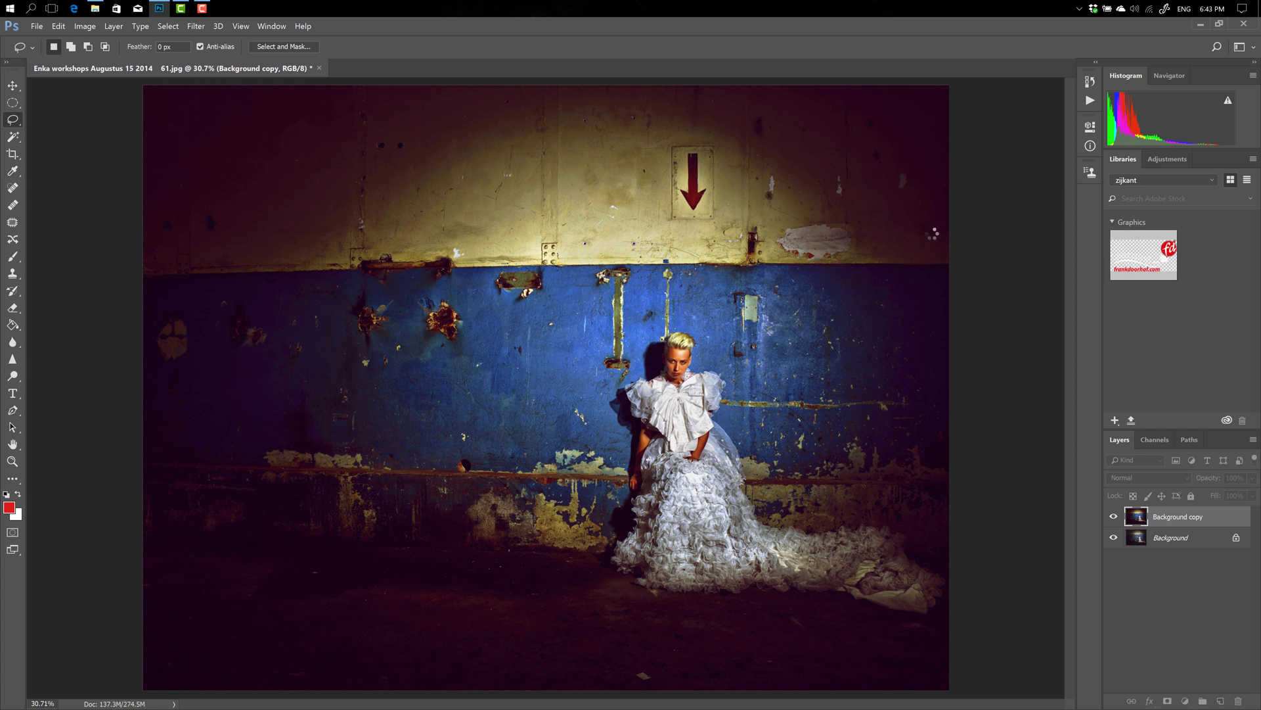
# Mask the saturated copy layer, then delete it
pyautogui.click(117, 26)
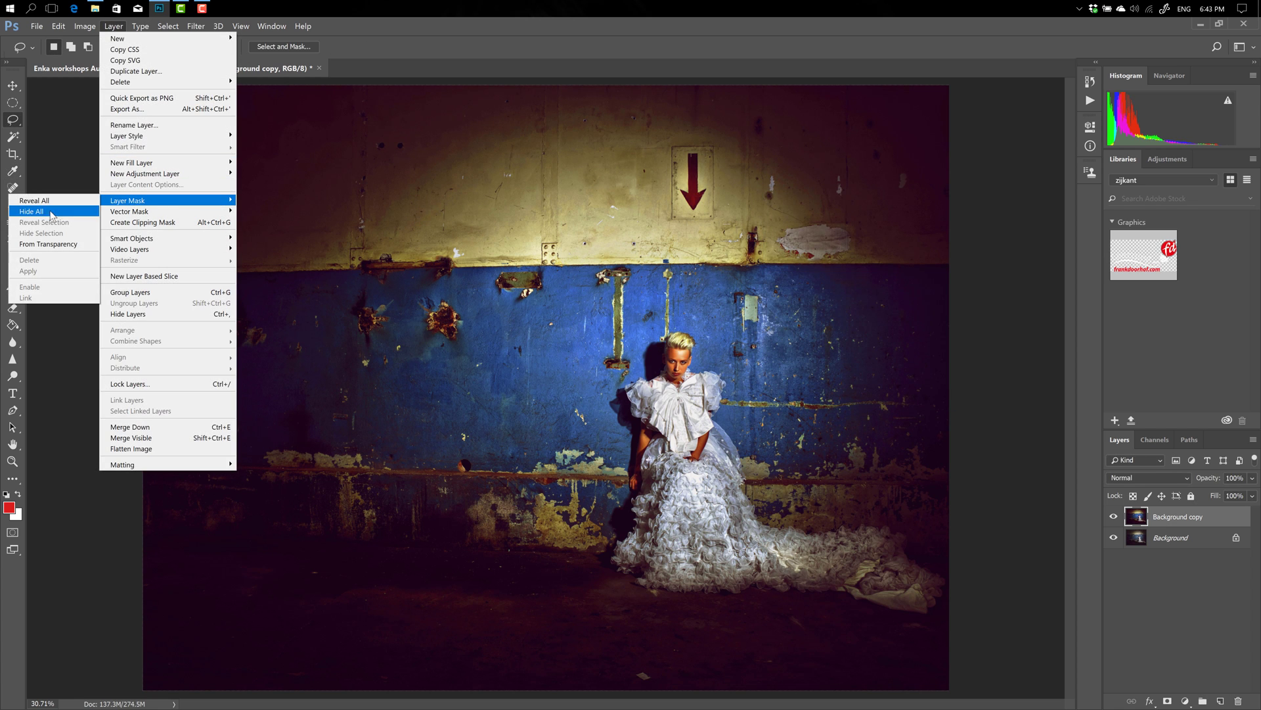
pyautogui.click(40, 215)
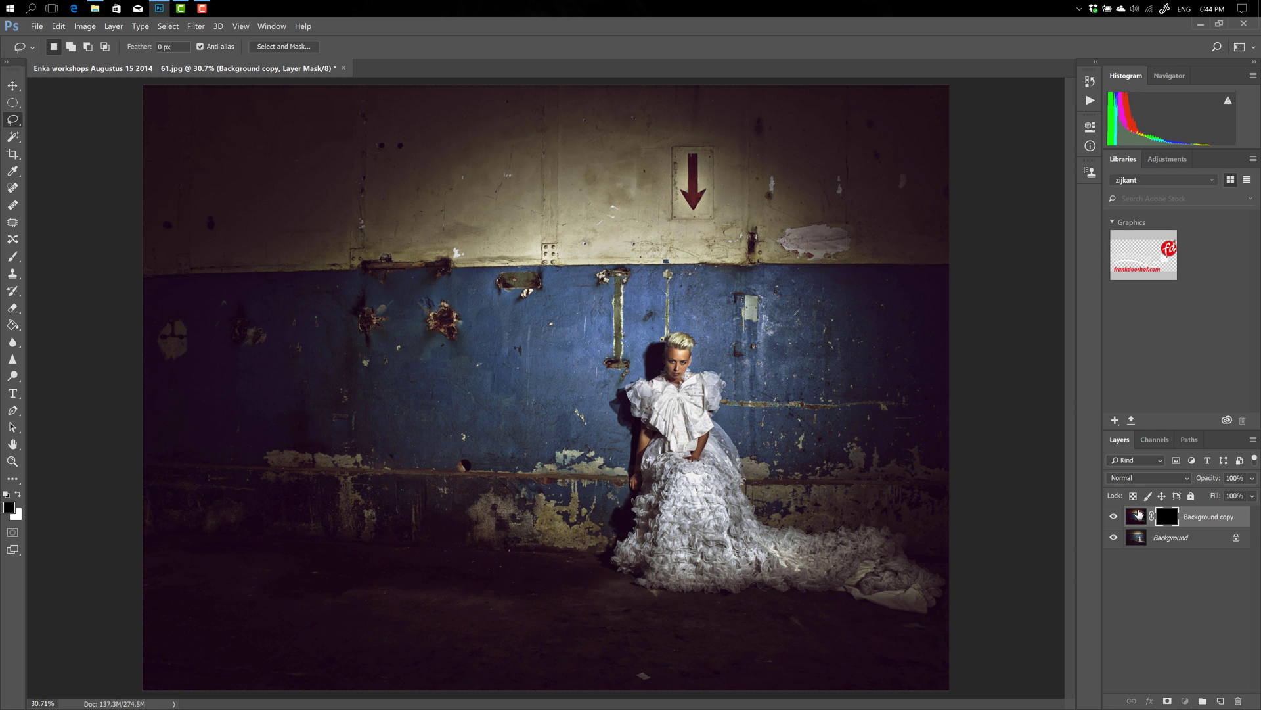
pyautogui.moveTo(1138, 514); pyautogui.dragTo(1239, 701)
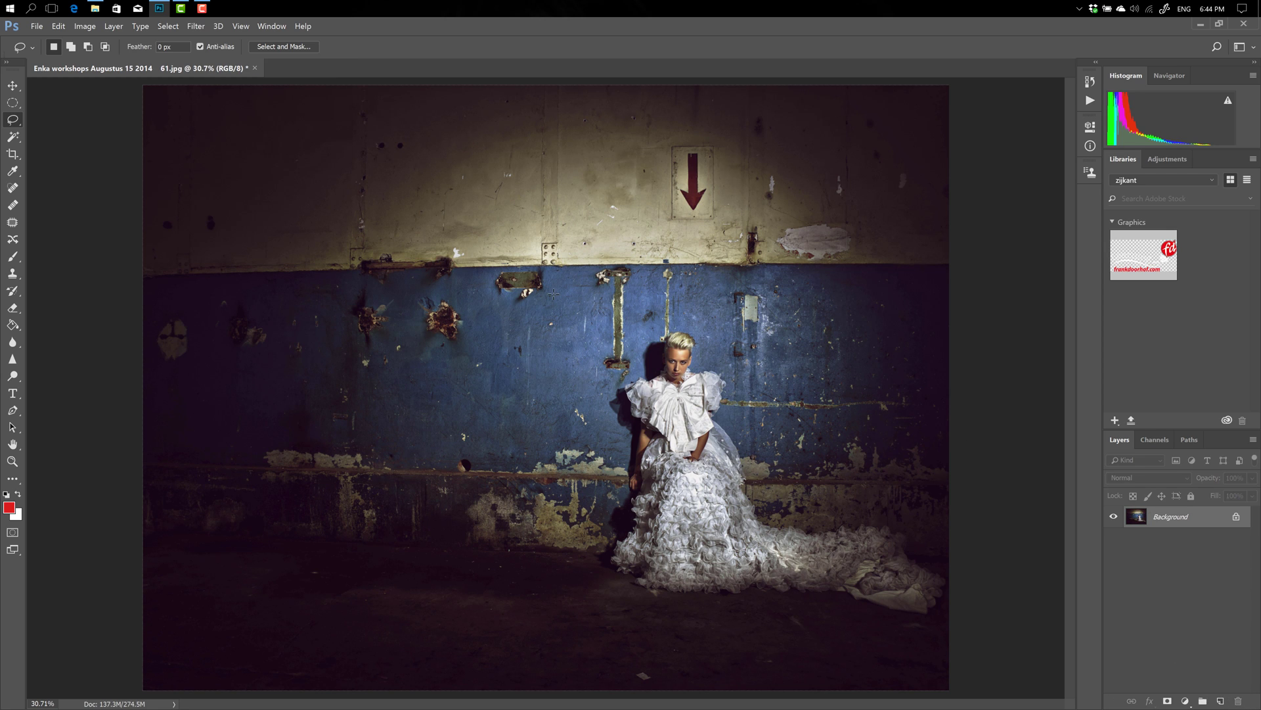
# Start a new Hue/Saturation adjustment limited to the Blues range
pyautogui.click(85, 25)
pyautogui.moveTo(100, 55)
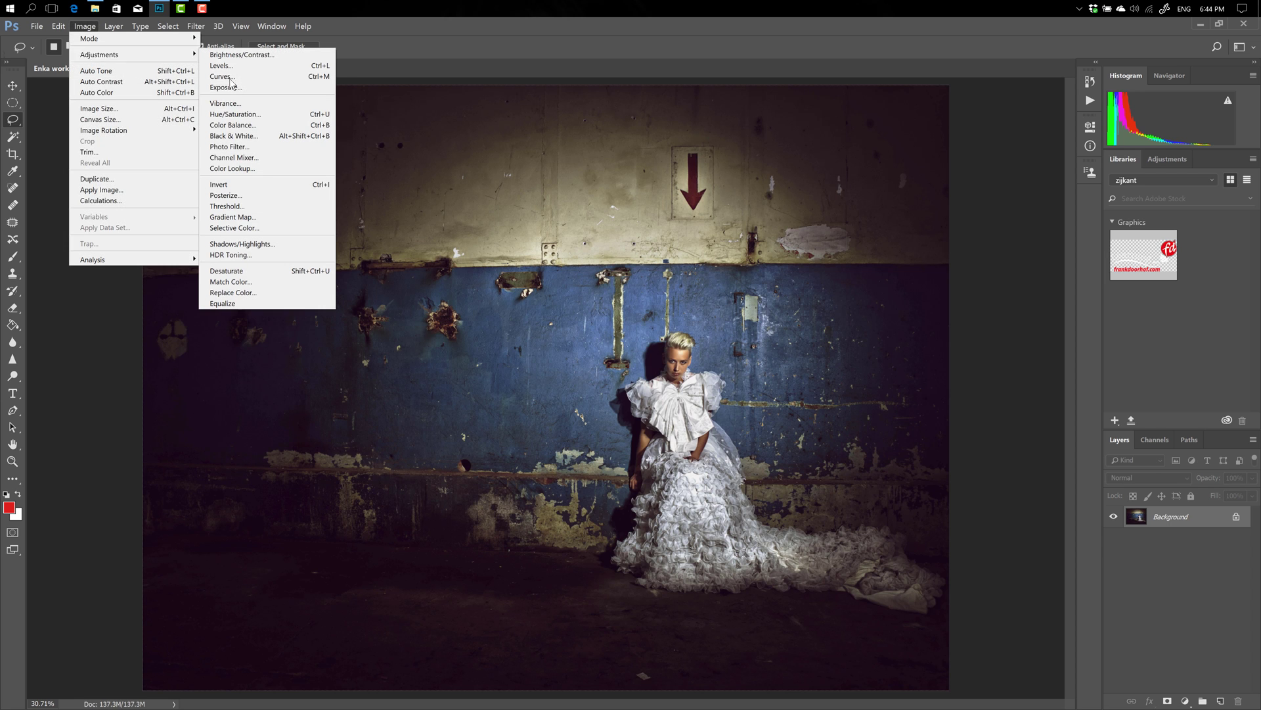
pyautogui.click(238, 115)
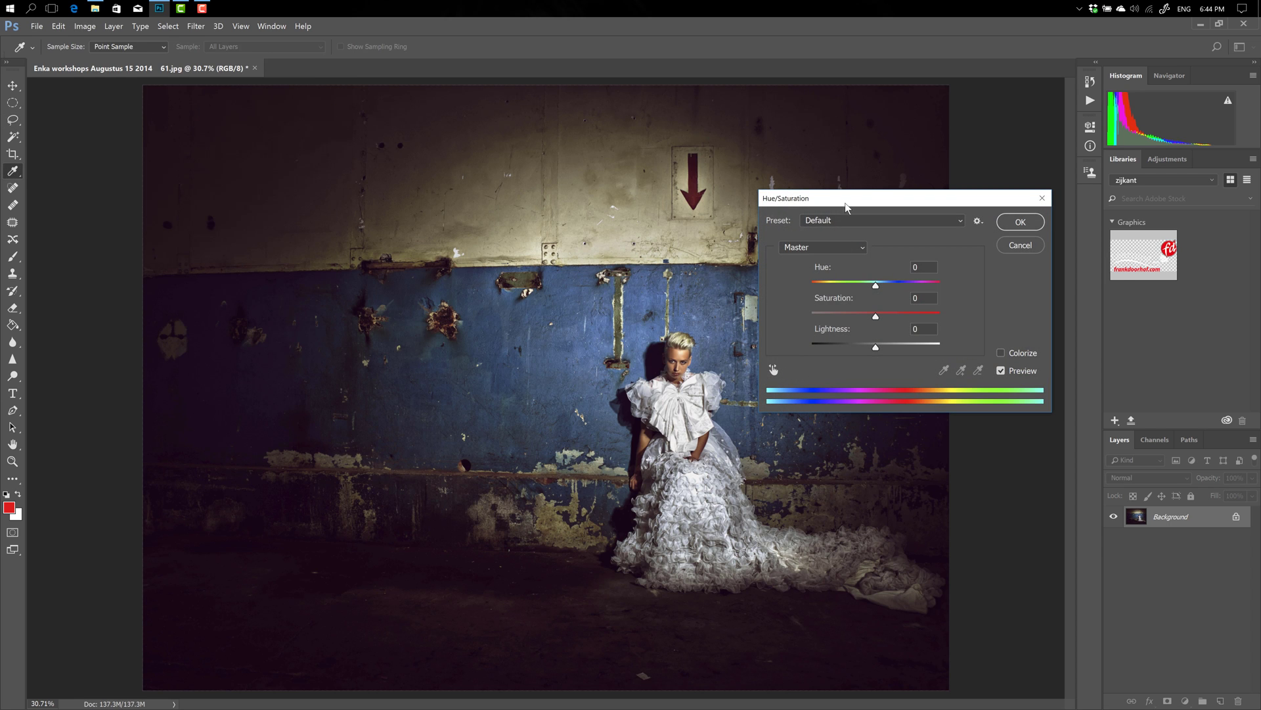
pyautogui.moveTo(849, 202); pyautogui.dragTo(921, 179)
pyautogui.click(930, 228)
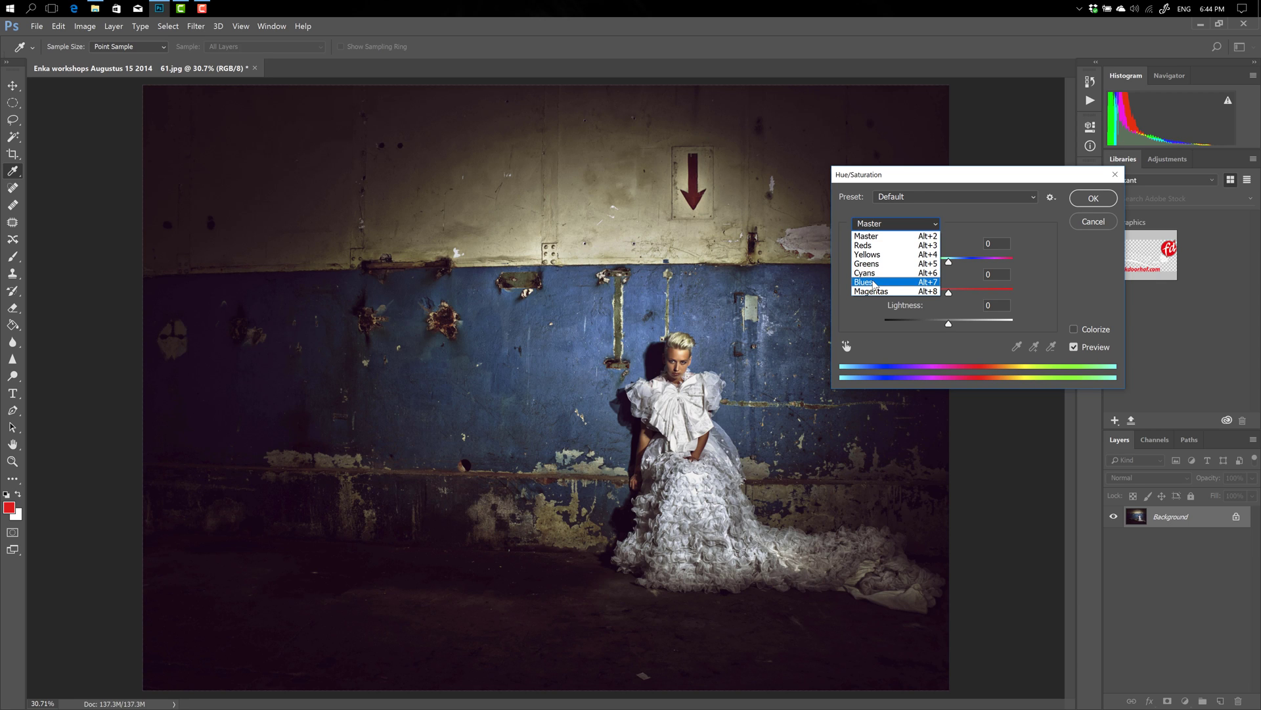
pyautogui.click(873, 285)
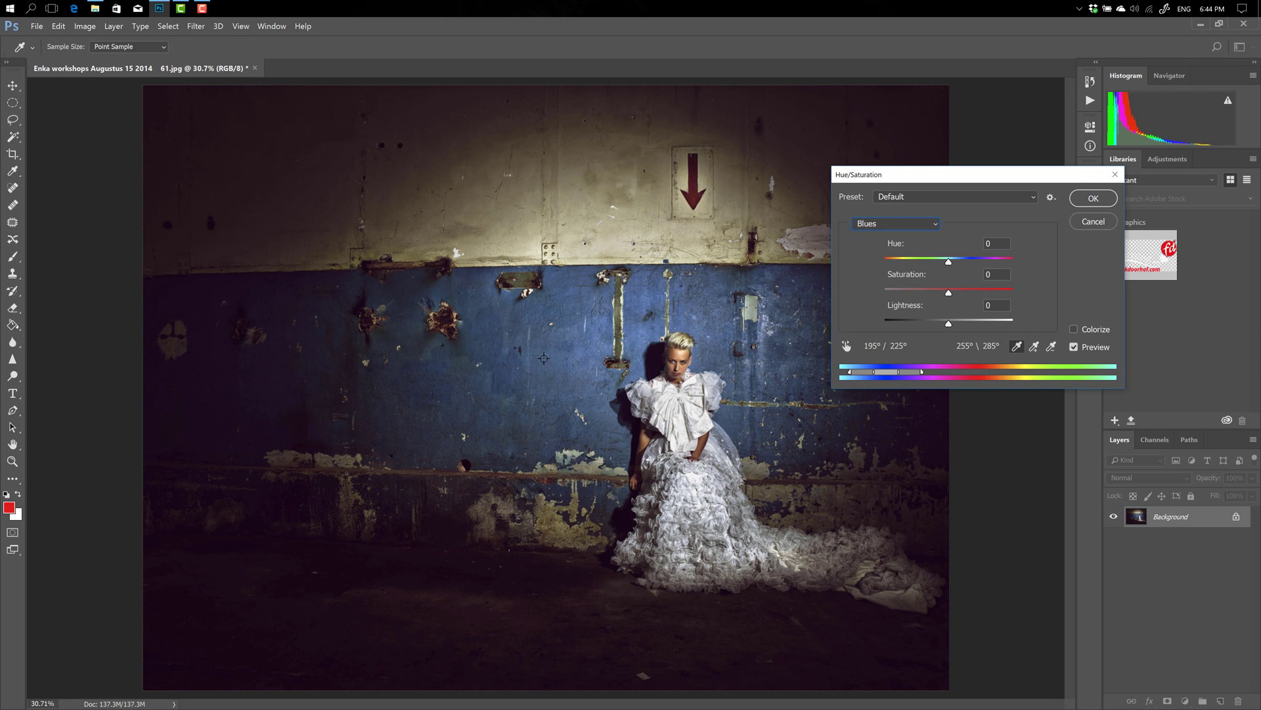
# Sample the blue wall, narrow the cyan and purple range edges, and set Saturation to +32
pyautogui.click(547, 362)
pyautogui.moveTo(950, 293); pyautogui.dragTo(997, 306)
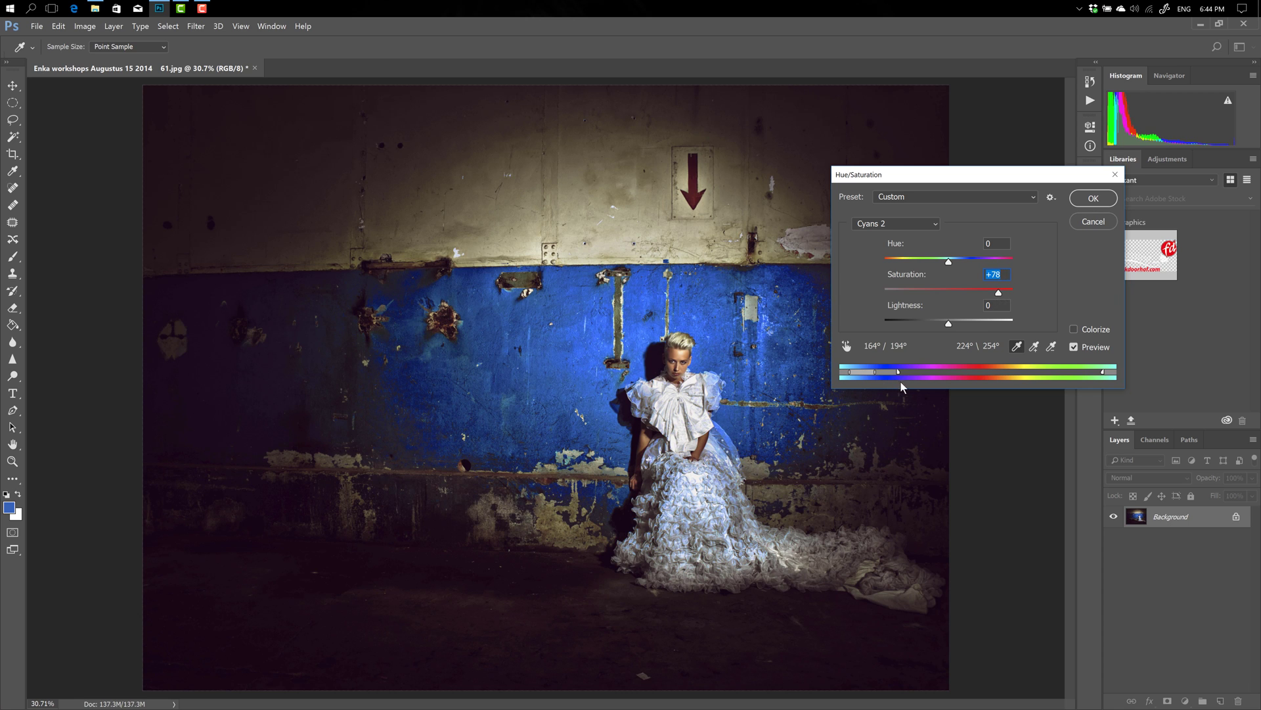
pyautogui.moveTo(899, 376)
pyautogui.mouseDown()
pyautogui.moveTo(861, 376)
pyautogui.moveTo(934, 372)
pyautogui.mouseUp()
pyautogui.moveTo(926, 370); pyautogui.dragTo(904, 371)
pyautogui.moveTo(998, 292)
pyautogui.mouseDown()
pyautogui.moveTo(871, 295)
pyautogui.moveTo(955, 295)
pyautogui.mouseUp()
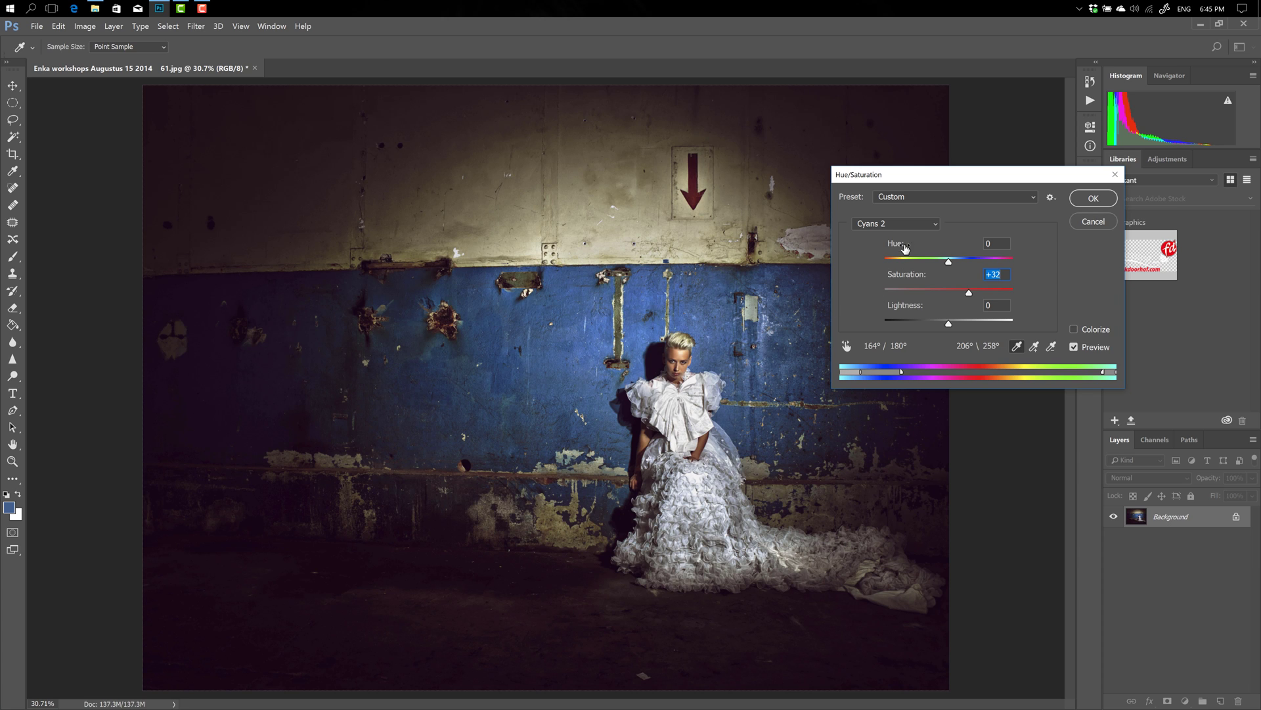
# Reselect the target range, raise Saturation to +48, and narrow the range toward cyans at 230°
pyautogui.click(916, 226)
pyautogui.click(887, 237)
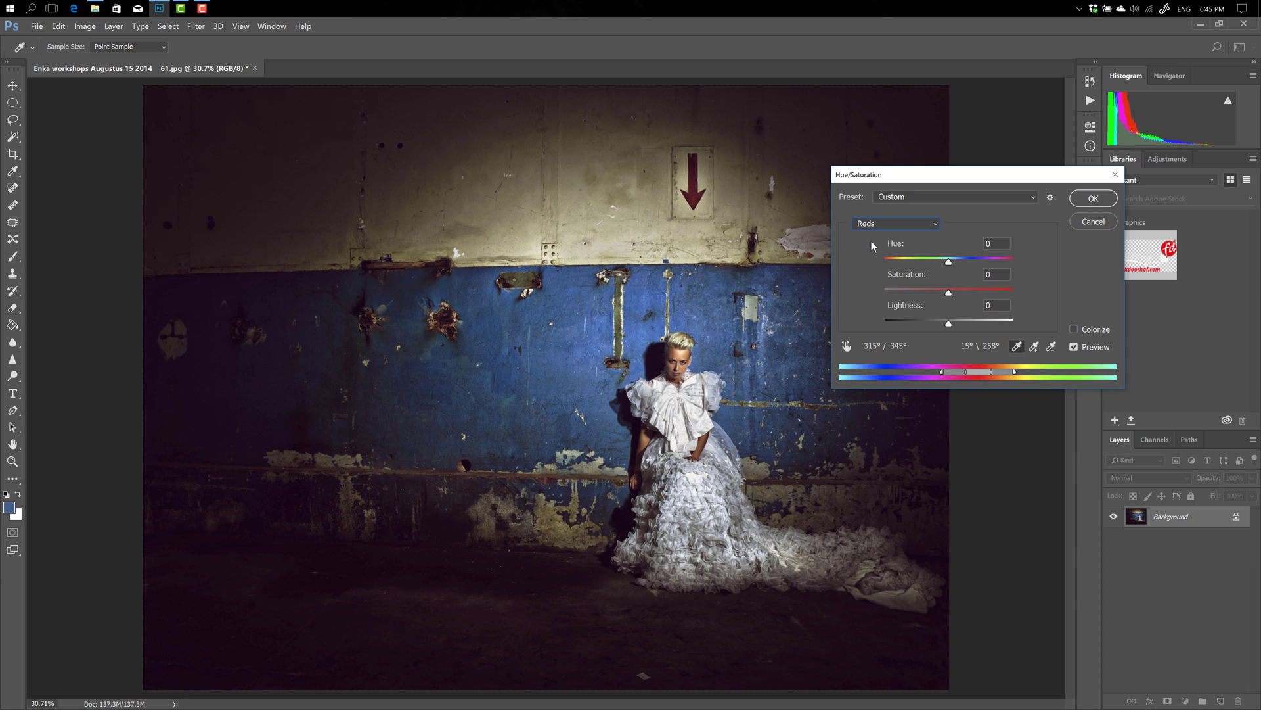
pyautogui.press('Down')
pyautogui.press('Down')
pyautogui.press('Down')
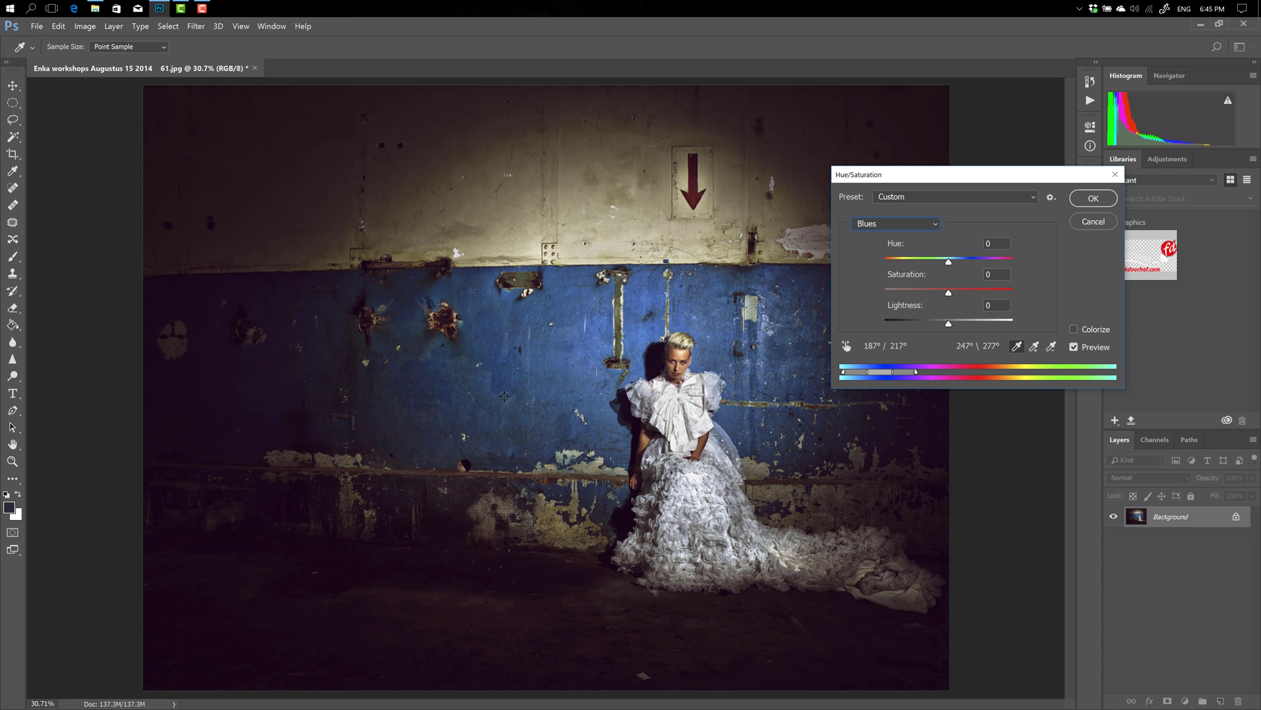
pyautogui.click(953, 295)
pyautogui.moveTo(956, 295); pyautogui.dragTo(979, 293)
pyautogui.moveTo(891, 374)
pyautogui.mouseDown()
pyautogui.moveTo(843, 379)
pyautogui.moveTo(891, 374)
pyautogui.mouseUp()
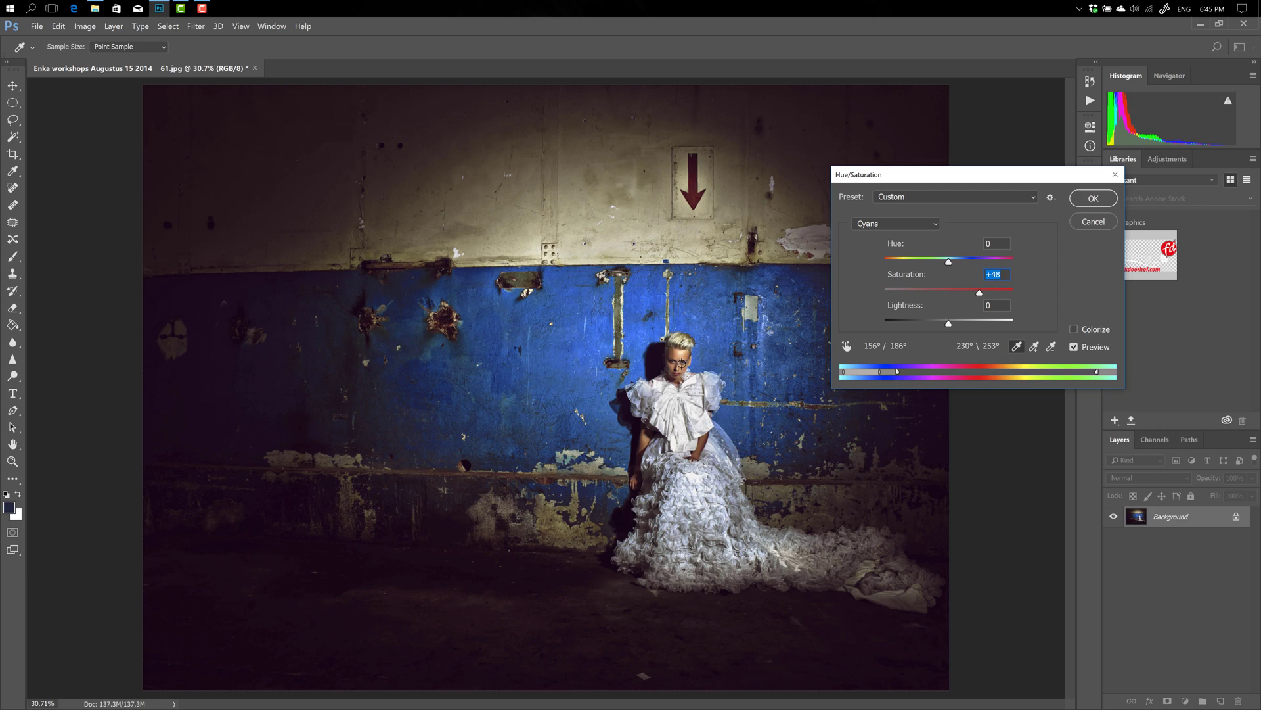
# View the photo at 100% and sample the skin to target the Reds range
pyautogui.click(241, 27)
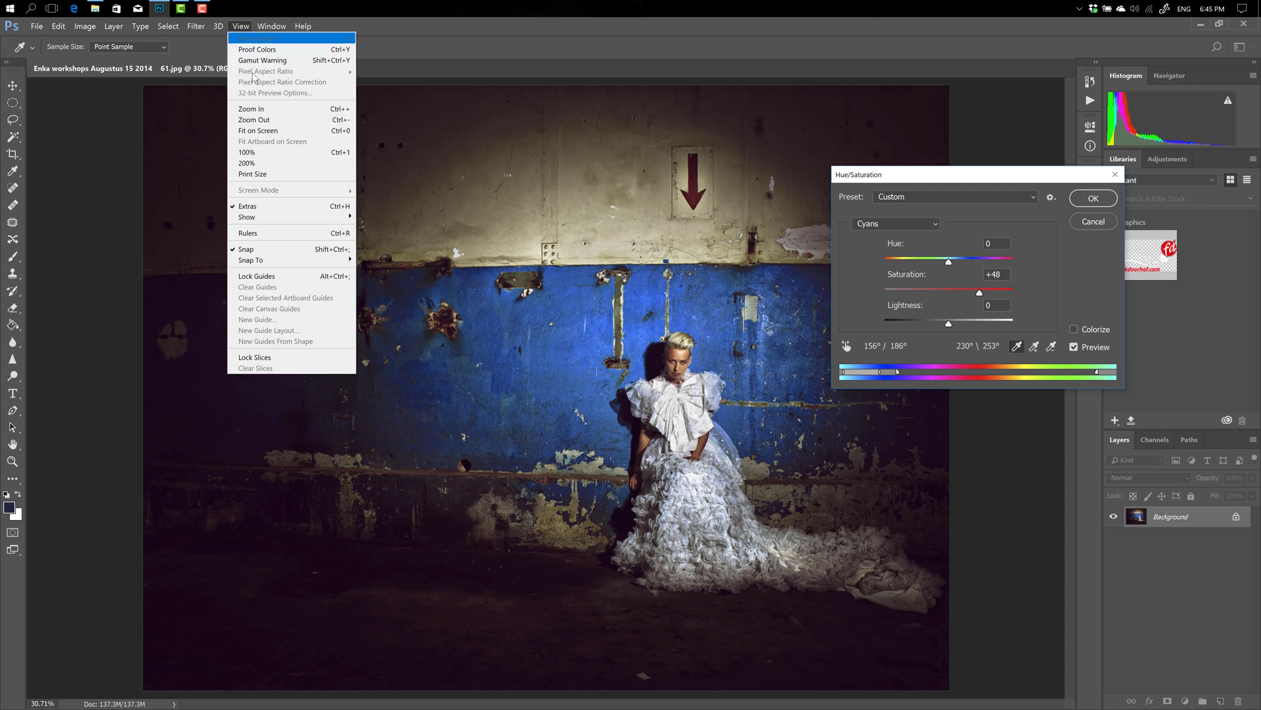
pyautogui.click(248, 152)
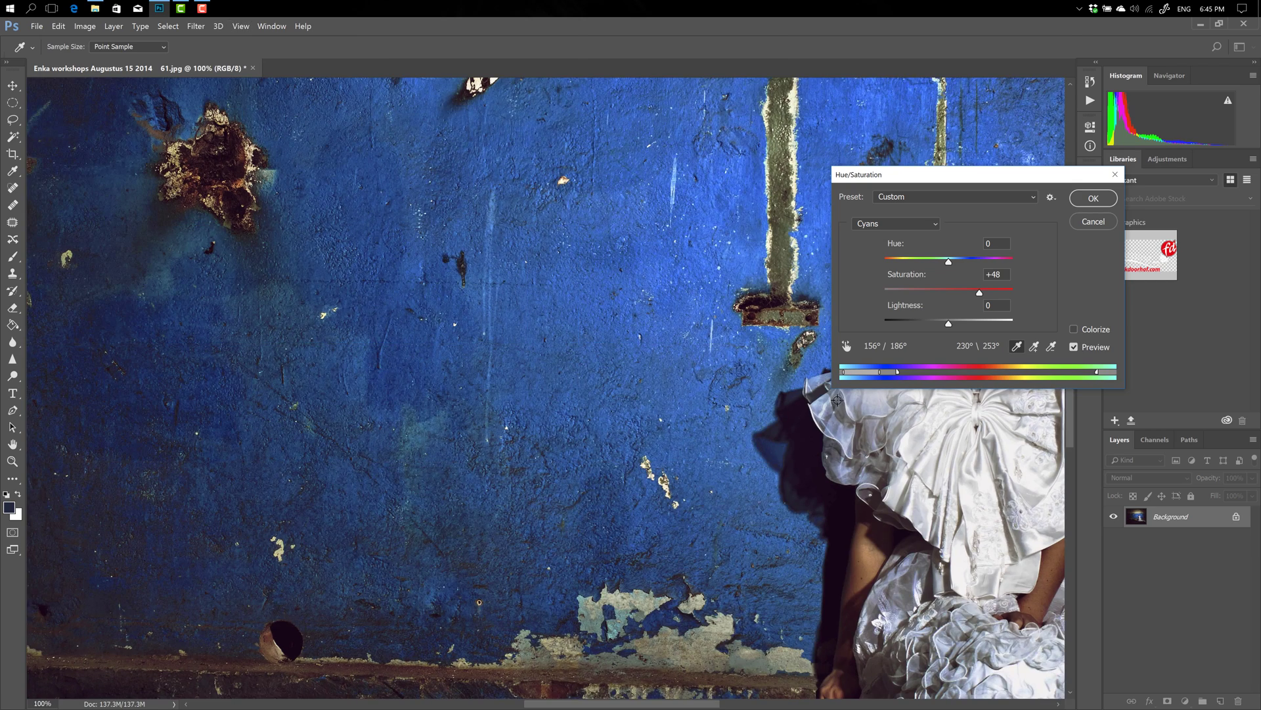
pyautogui.moveTo(880, 430); pyautogui.dragTo(388, 436)
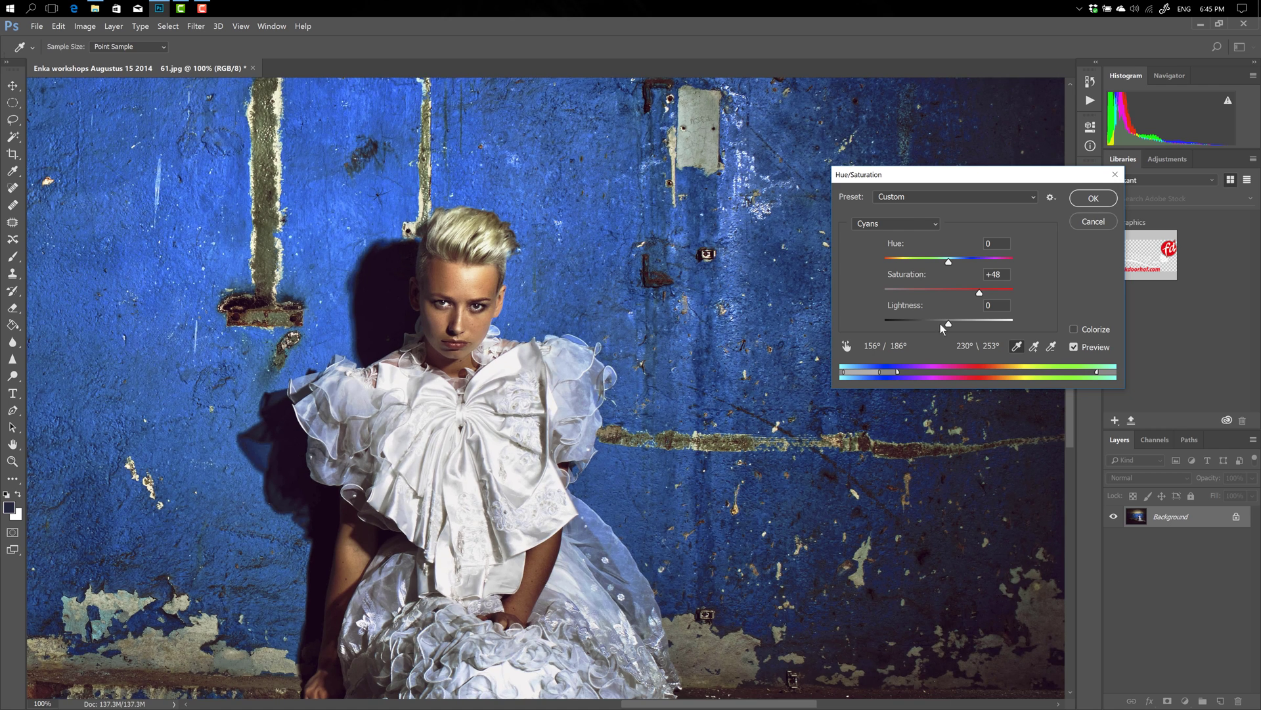
pyautogui.click(906, 223)
pyautogui.click(888, 246)
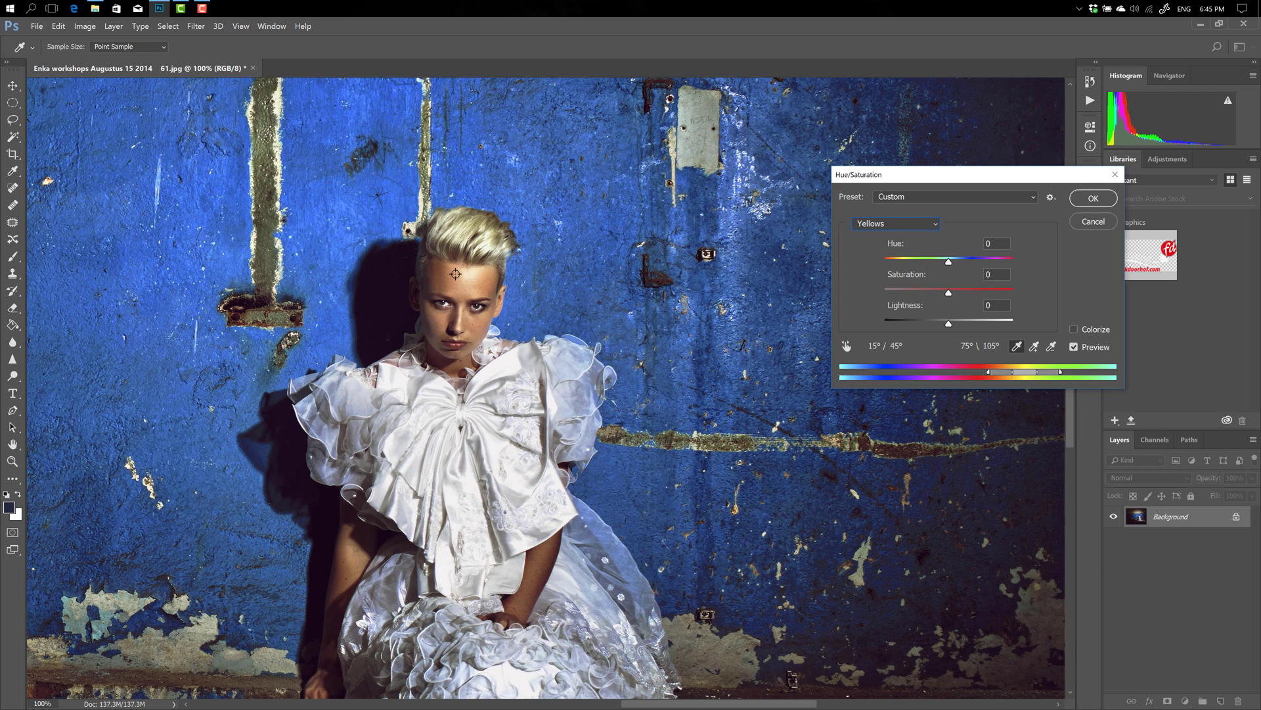
pyautogui.click(446, 275)
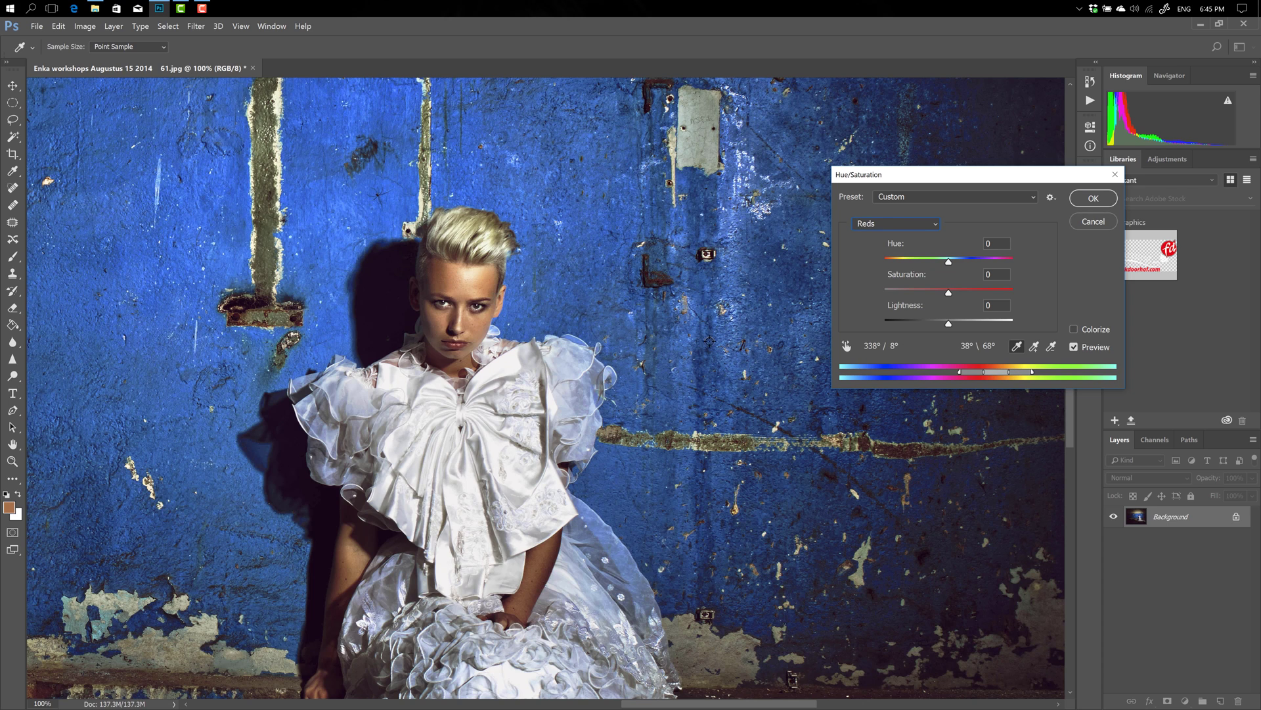
# Apply Reds Saturation -31, Lightness +19, Hue +1, then fit the photo on screen
pyautogui.moveTo(948, 291); pyautogui.dragTo(929, 294)
pyautogui.moveTo(948, 324); pyautogui.dragTo(965, 323)
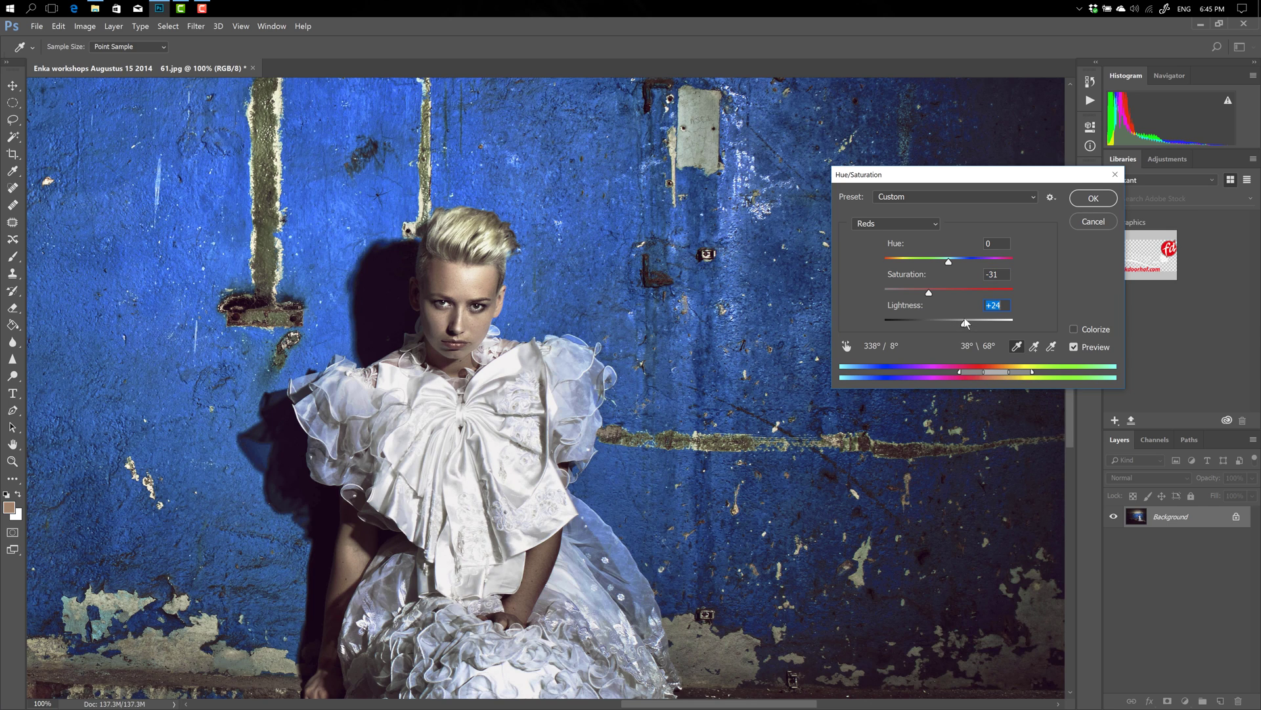
pyautogui.moveTo(949, 263); pyautogui.dragTo(952, 275)
pyautogui.click(1094, 201)
pyautogui.click(241, 26)
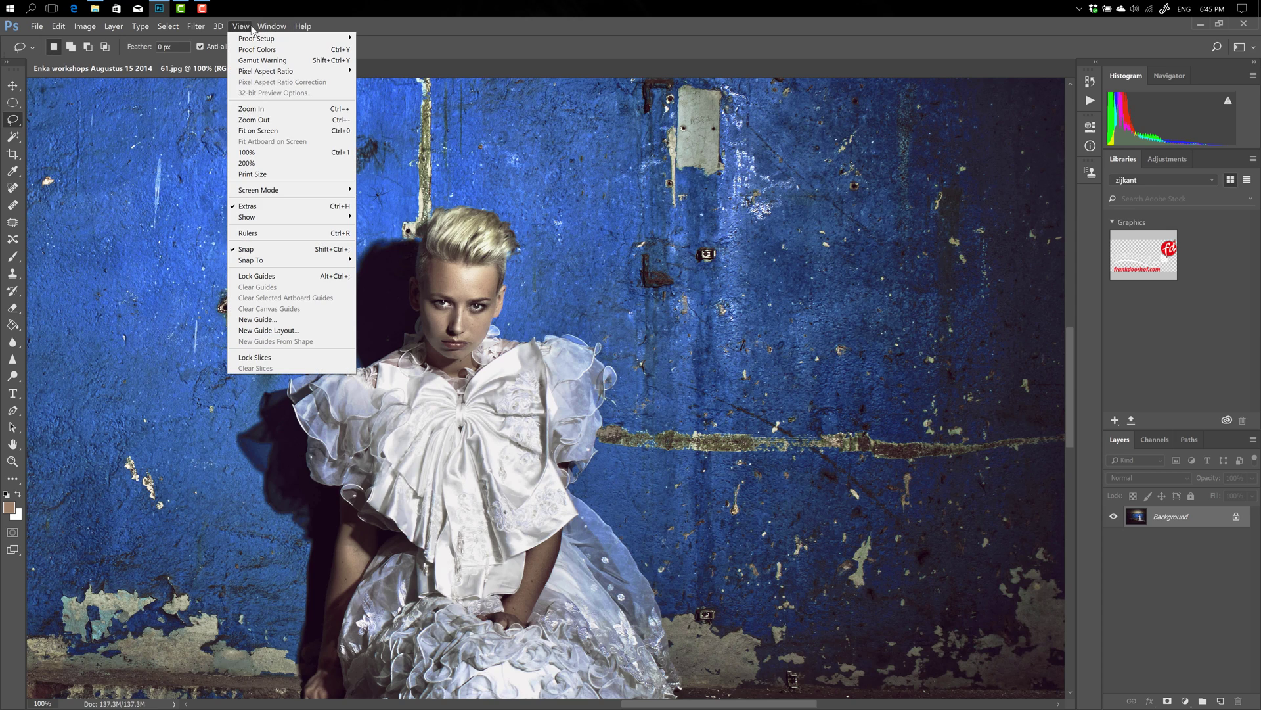
pyautogui.click(268, 131)
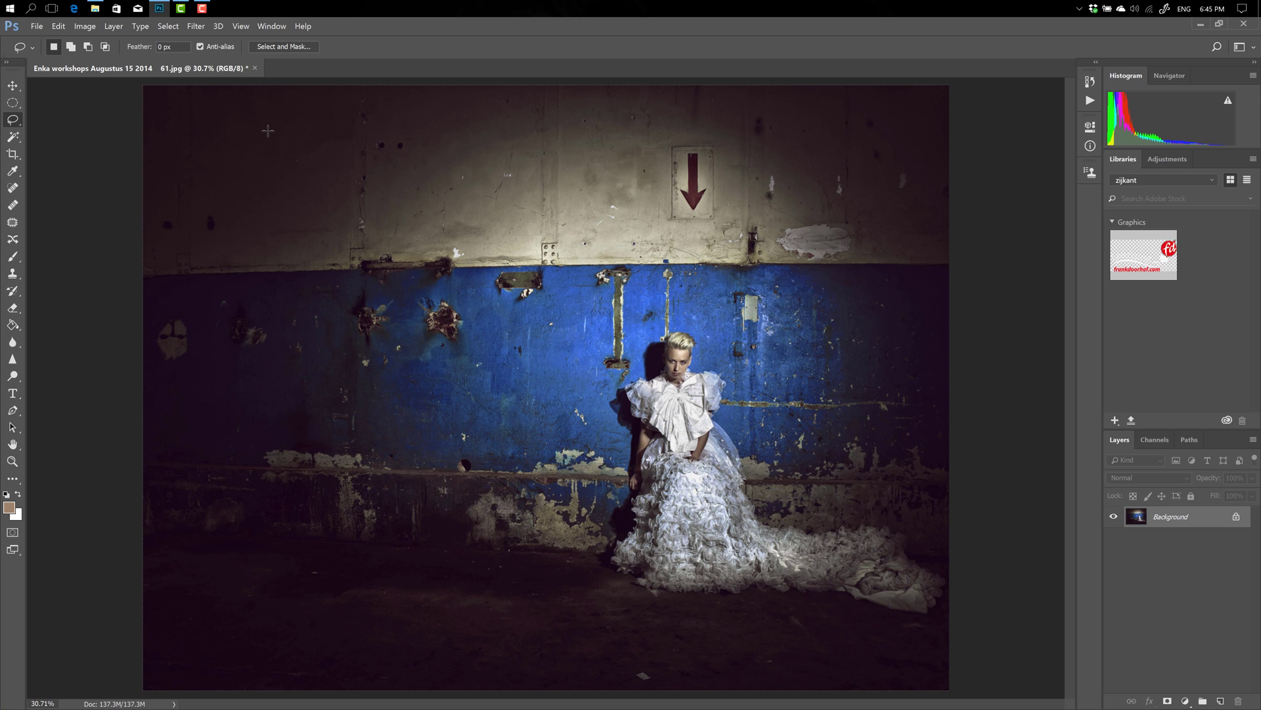
# Start a new Hue/Saturation adjustment on Cyans with Hue set to -24
pyautogui.click(85, 25)
pyautogui.moveTo(100, 55)
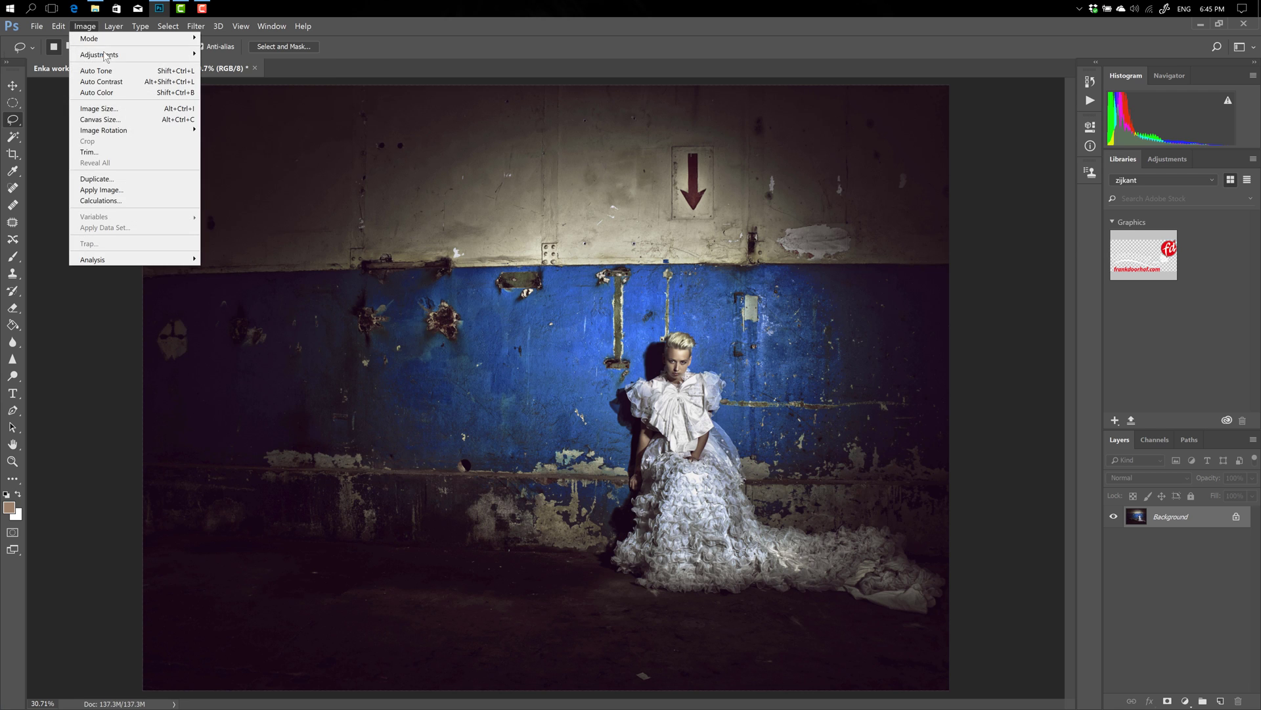
pyautogui.click(235, 113)
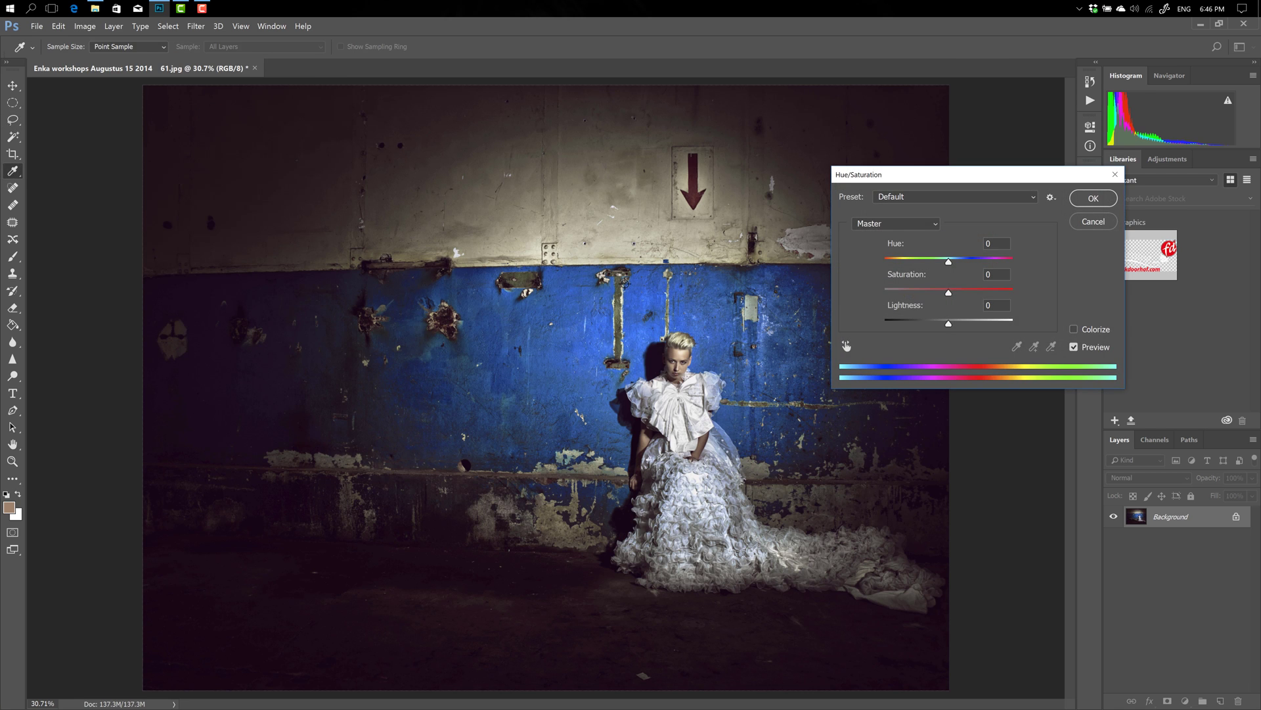
pyautogui.click(912, 227)
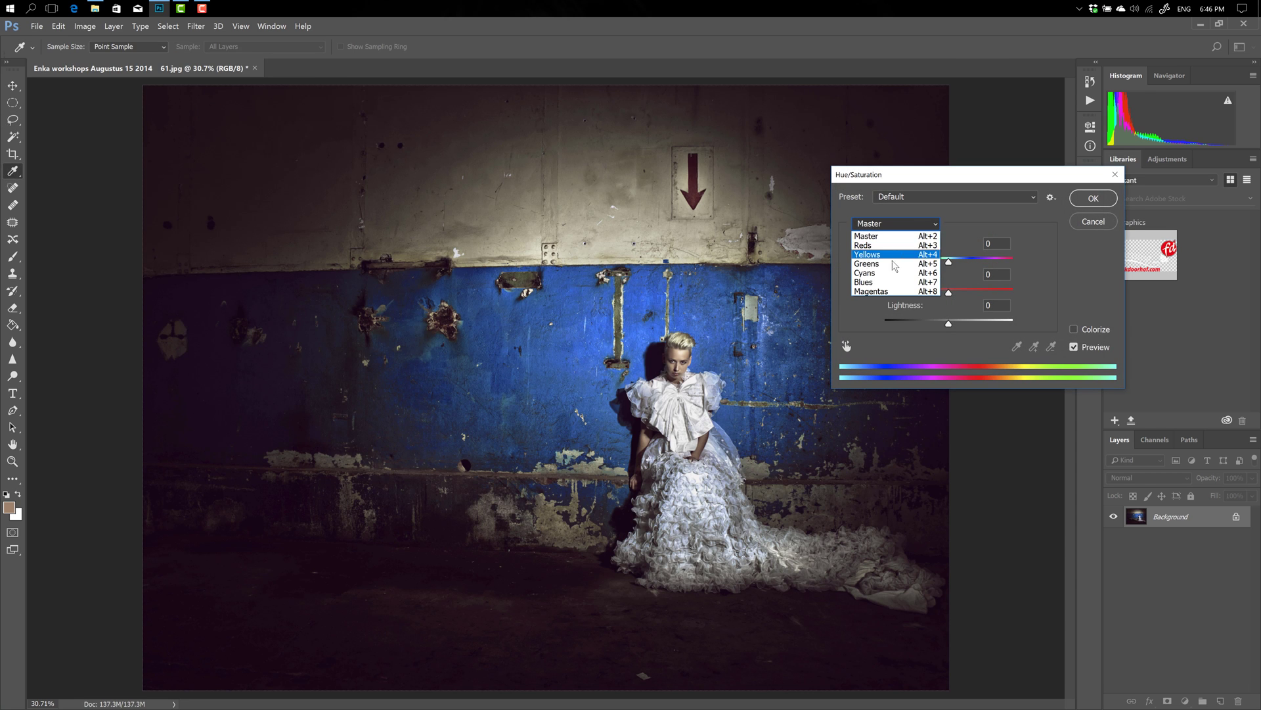
pyautogui.click(885, 276)
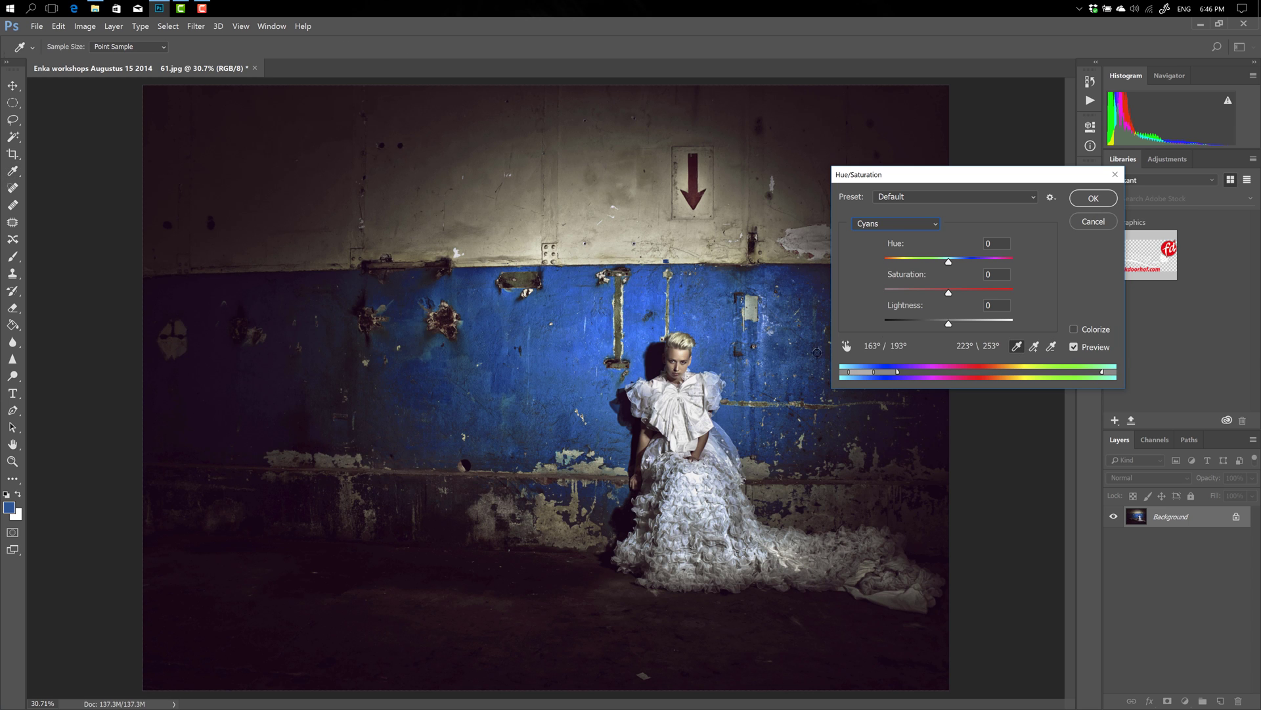
pyautogui.moveTo(951, 270)
pyautogui.mouseDown()
pyautogui.moveTo(927, 268)
pyautogui.moveTo(1002, 266)
pyautogui.moveTo(937, 275)
pyautogui.mouseUp()
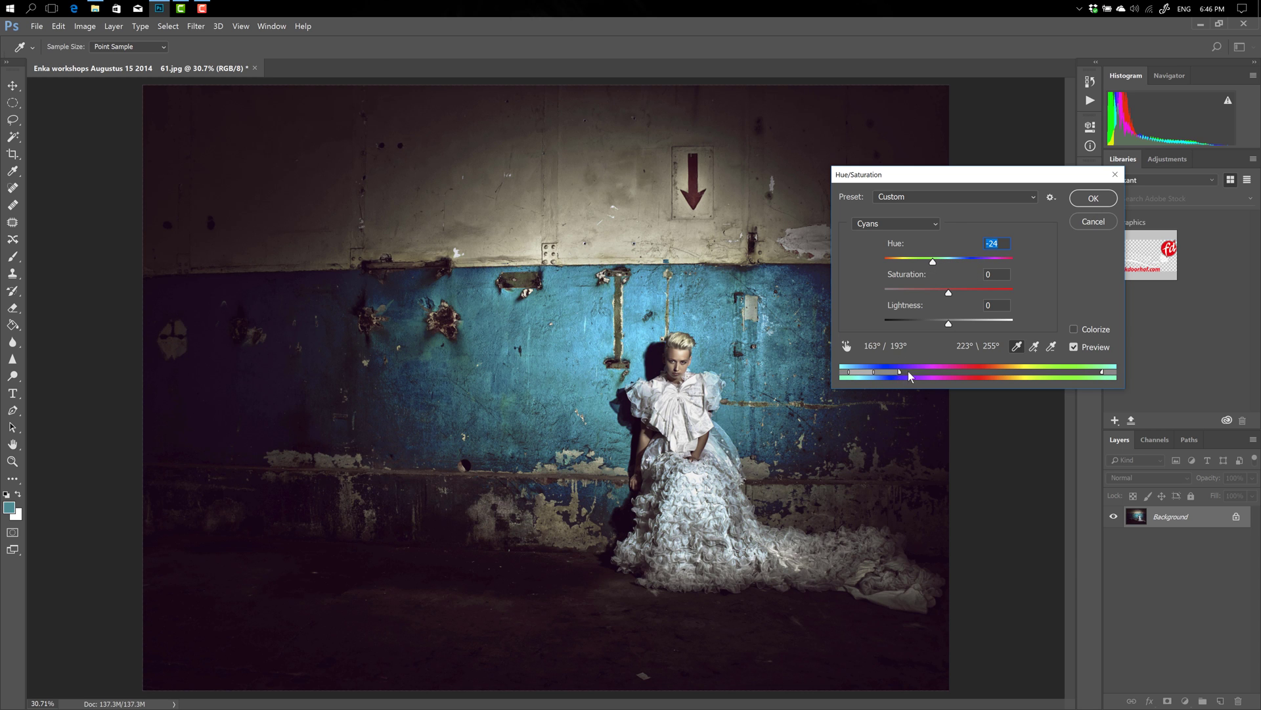
# Extend the range sliders into the blues, compare the preview, and apply the teal shift
pyautogui.moveTo(898, 371)
pyautogui.mouseDown()
pyautogui.moveTo(953, 375)
pyautogui.moveTo(912, 374)
pyautogui.mouseUp()
pyautogui.moveTo(930, 372); pyautogui.dragTo(849, 369)
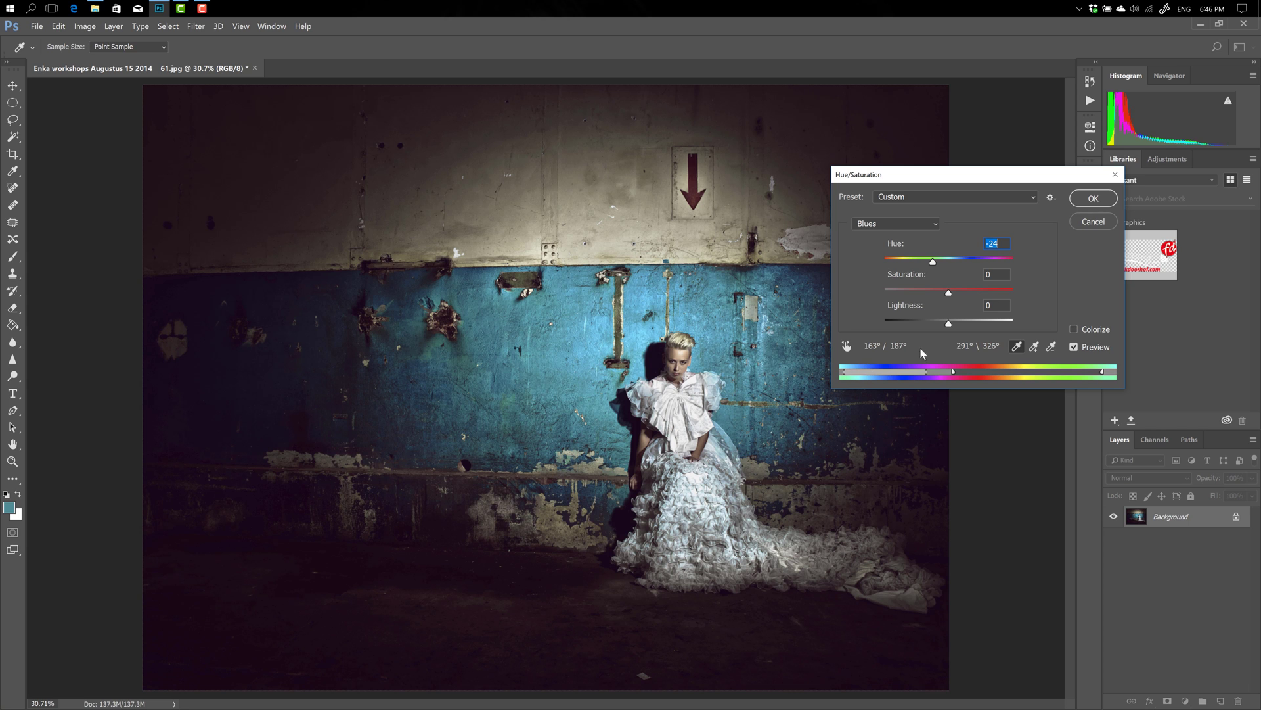
pyautogui.click(1072, 346)
pyautogui.click(1071, 345)
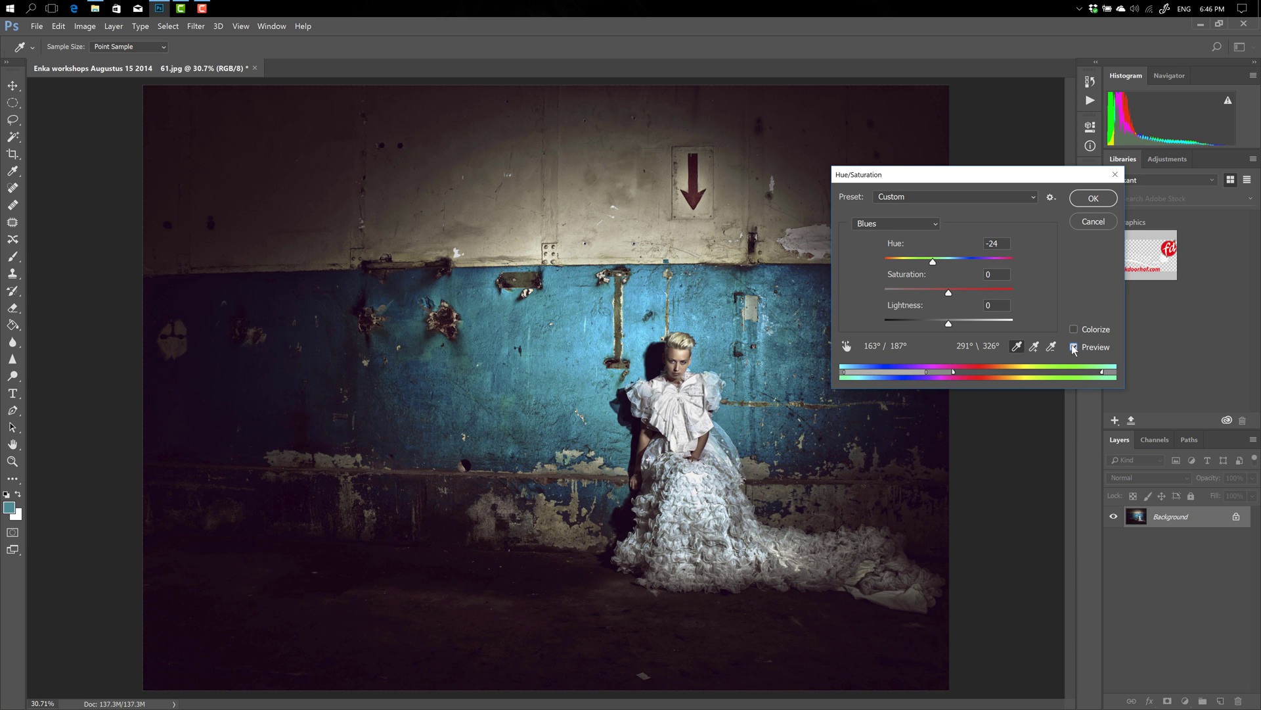
pyautogui.click(1093, 198)
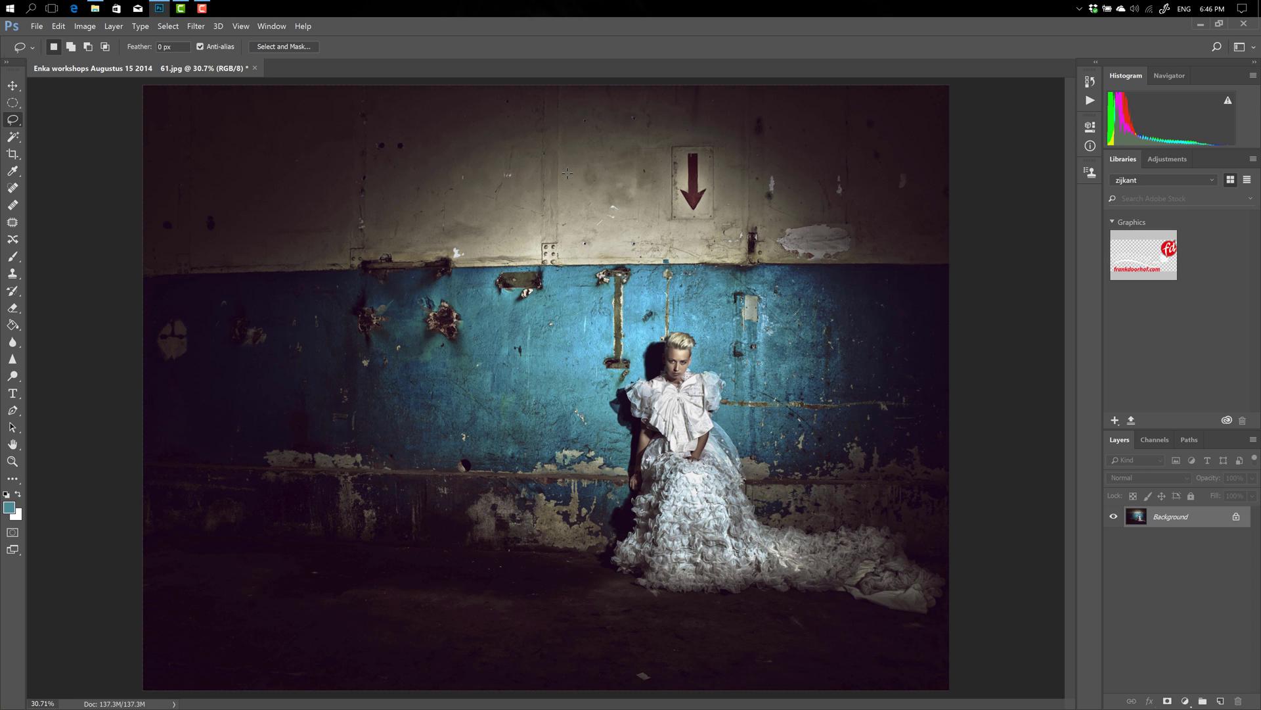